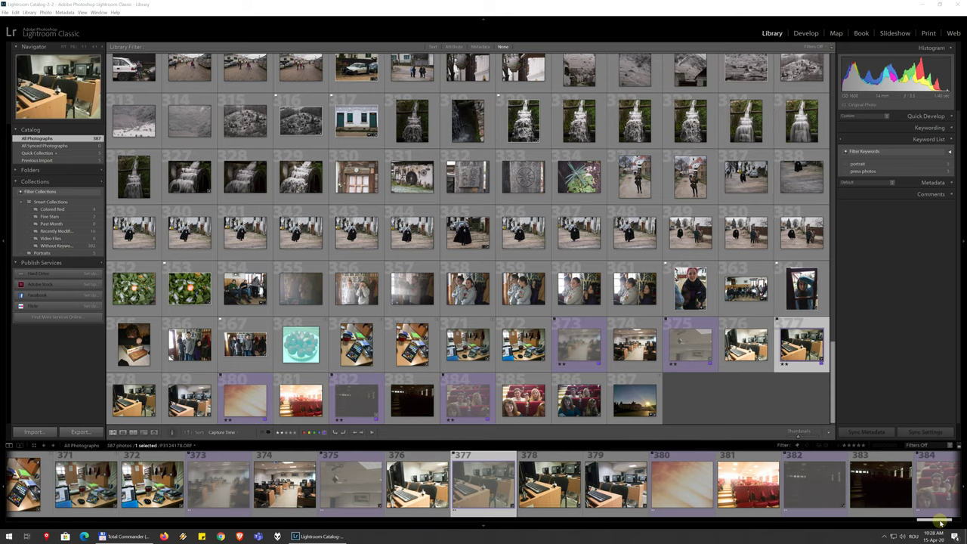
Step: Scroll the filmstrip back to the countryside shots and select photo 228, the mountain-and-field landscape
left_click_drag(941, 521, 748, 521)
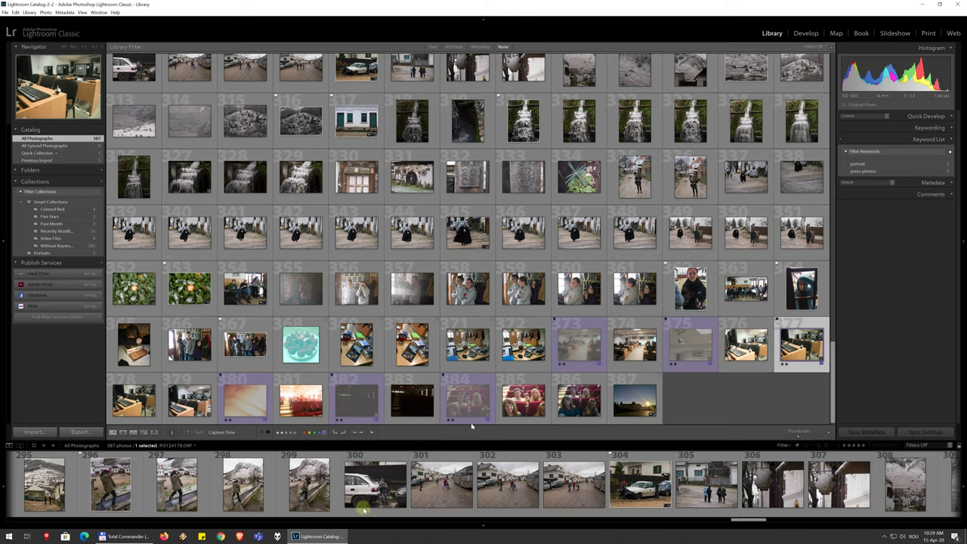
left_click_drag(760, 519, 579, 519)
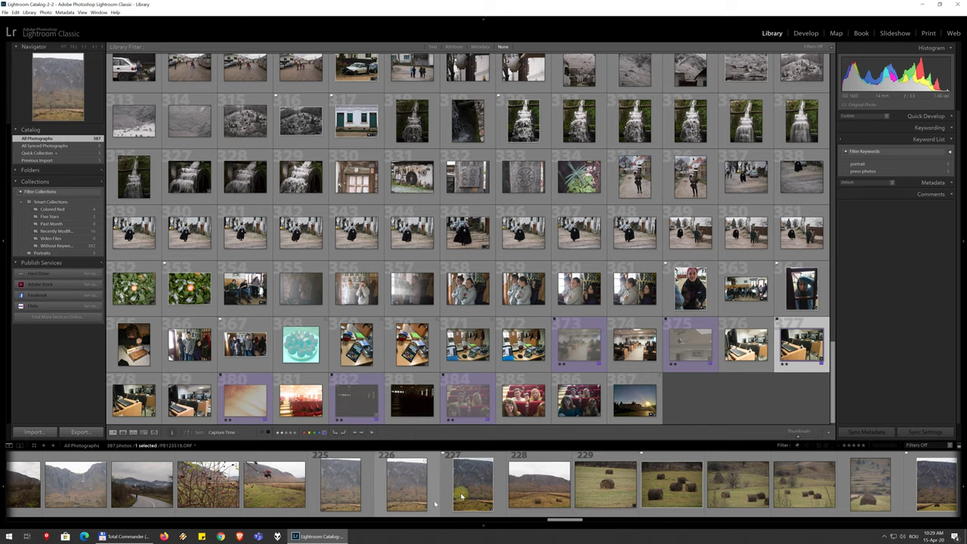
left_click(462, 494)
left_click(558, 487)
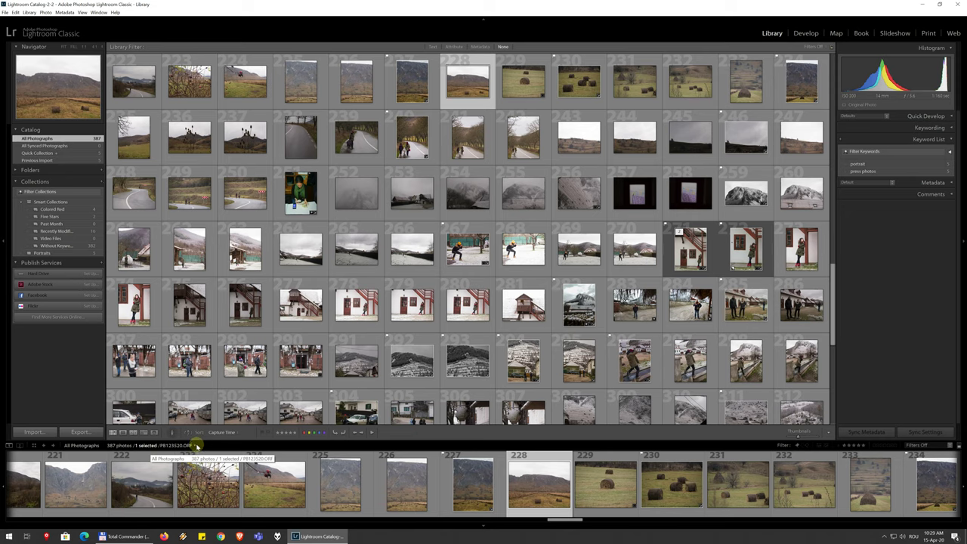
Step: Check the filmstrip's Recent Sources list, then make tall mountain photo 227 the current photo
left_click(78, 445)
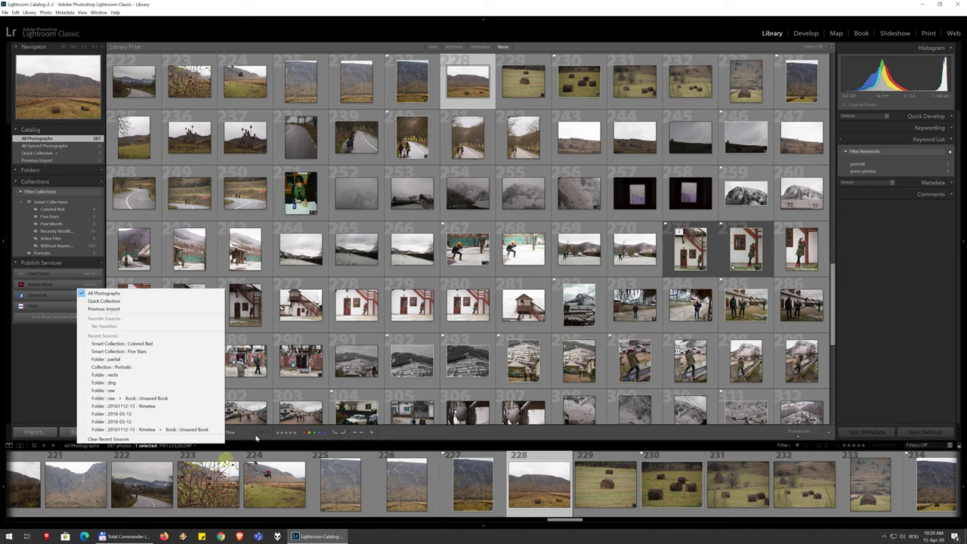
left_click(238, 446)
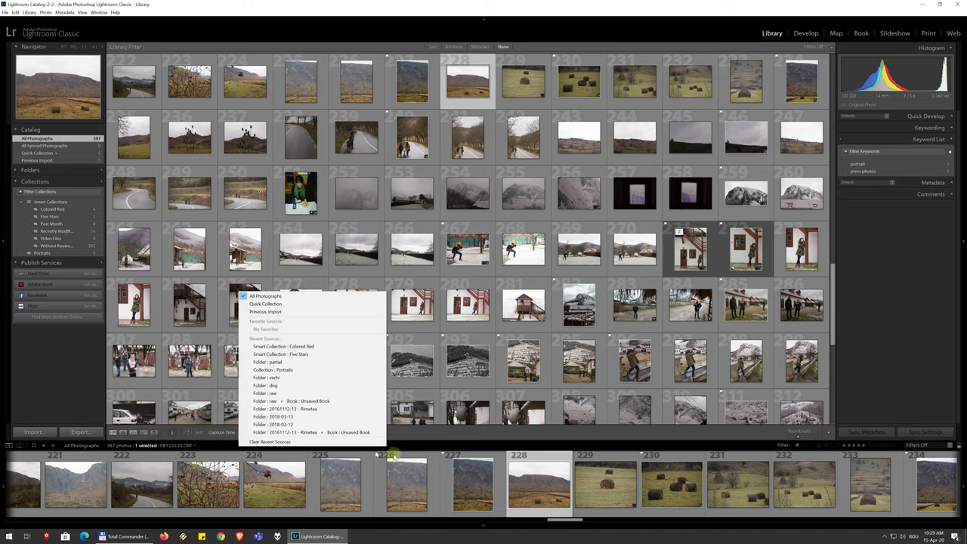
left_click(438, 446)
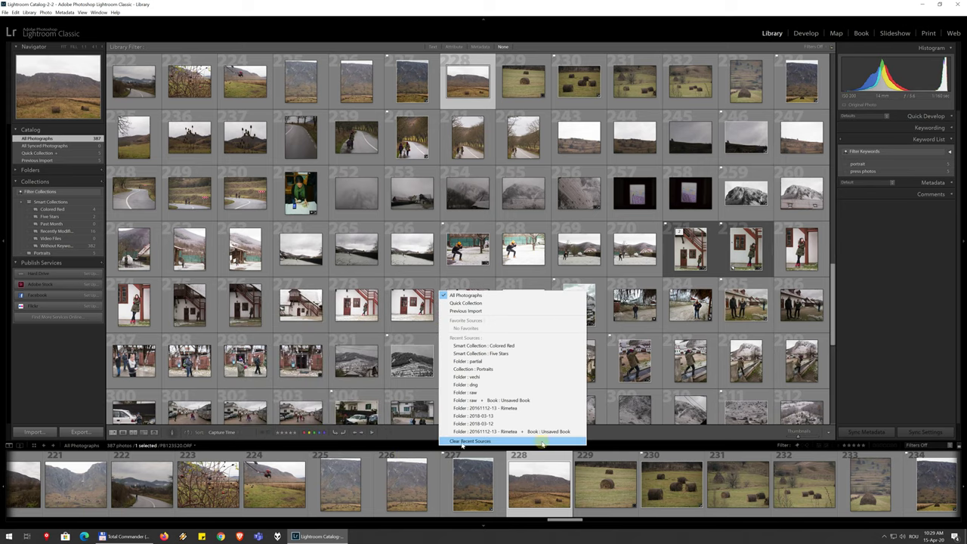
left_click(453, 490)
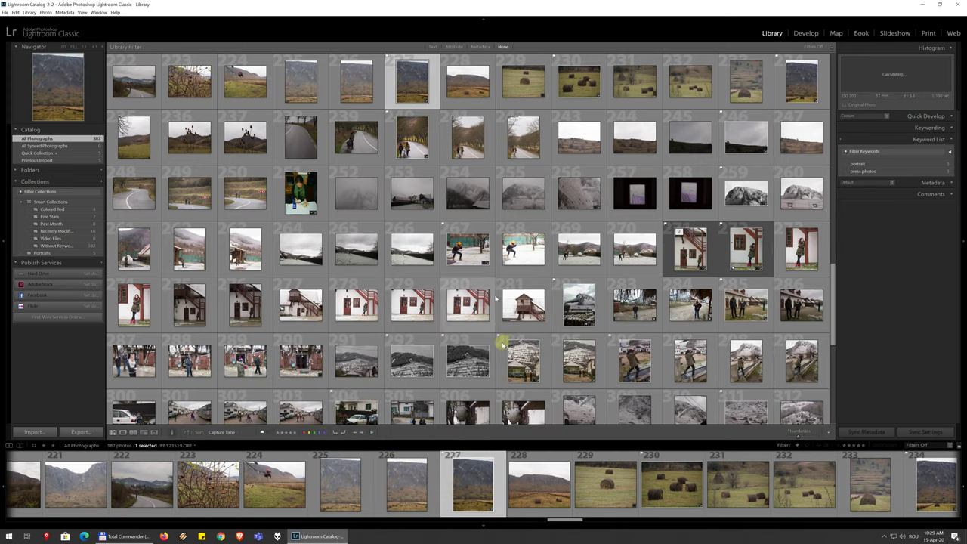
scroll(614, 176, "up", 10)
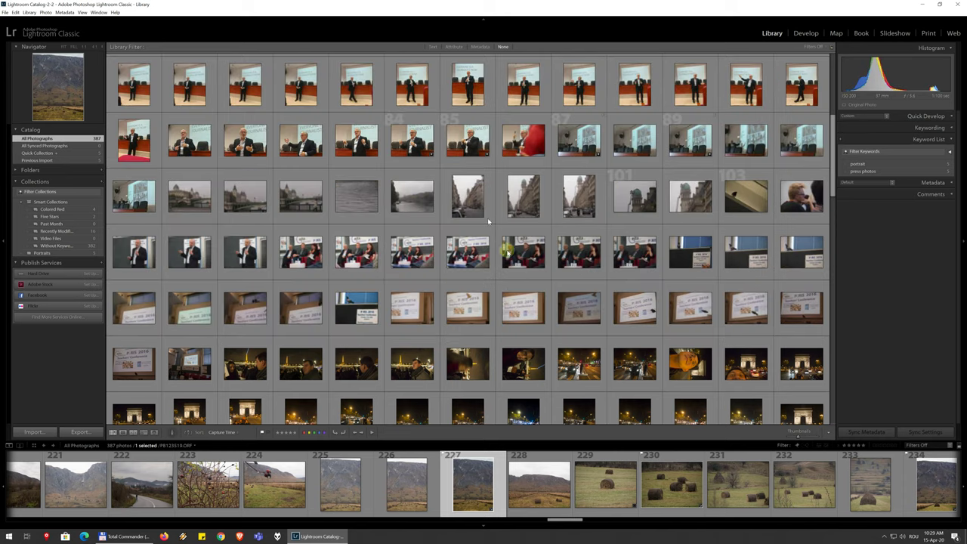
Step: Open mountain photo 227 in the Develop module
left_click(807, 33)
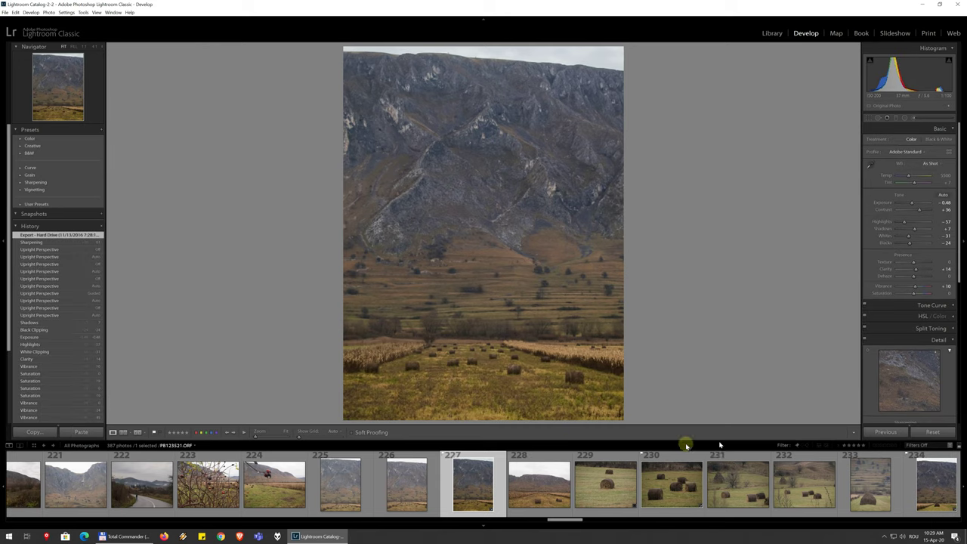
Step: Switch back to the Library grid and browse the catalog's 387 photos
left_click(771, 34)
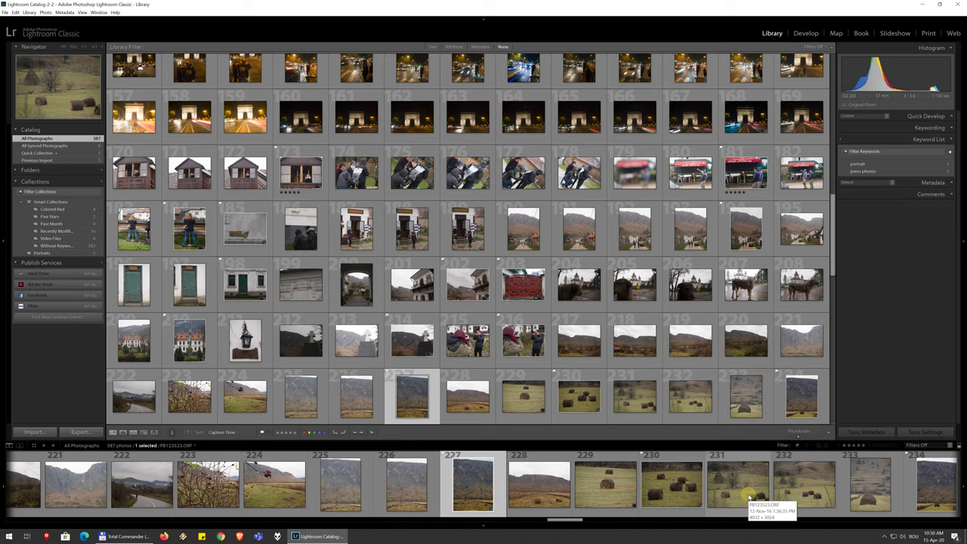
scroll(745, 492, "down", 3)
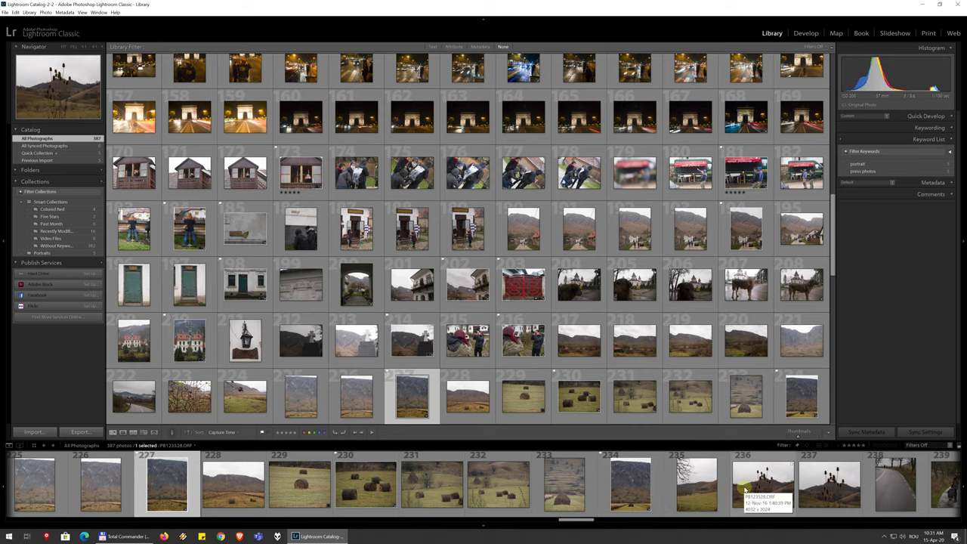
scroll(744, 491, "down", 5)
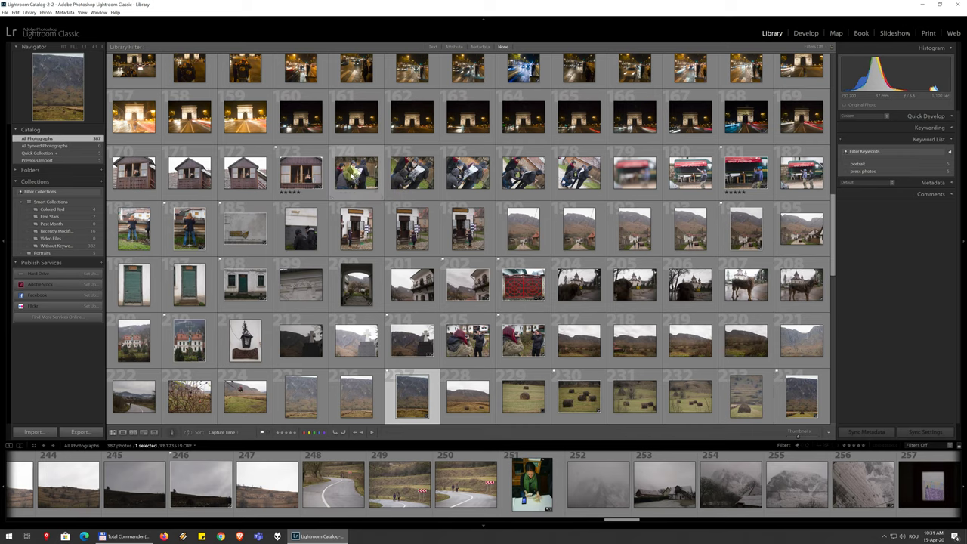
scroll(318, 159, "up", 3)
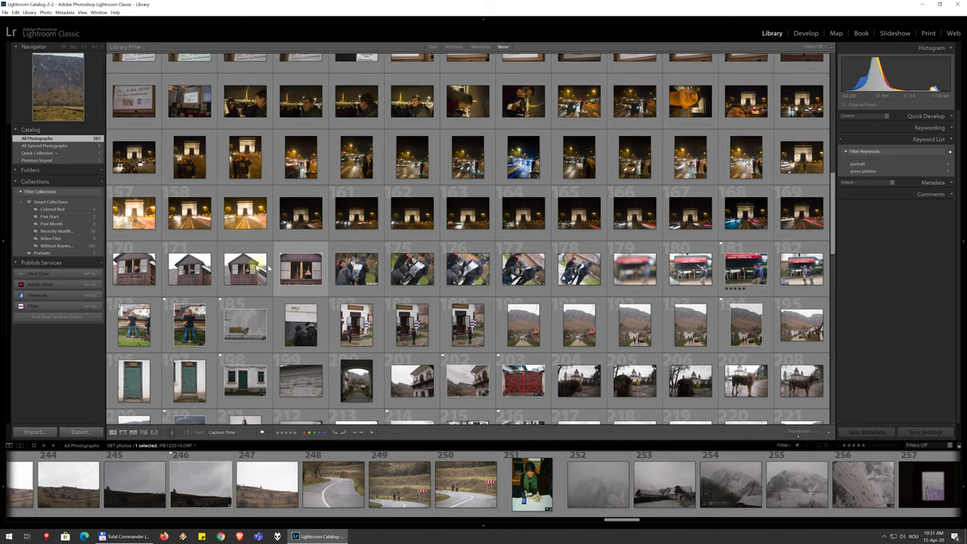
Step: Select photos 170 through 195 and tag them mountain, vacation, groups and press photos
left_click(136, 269)
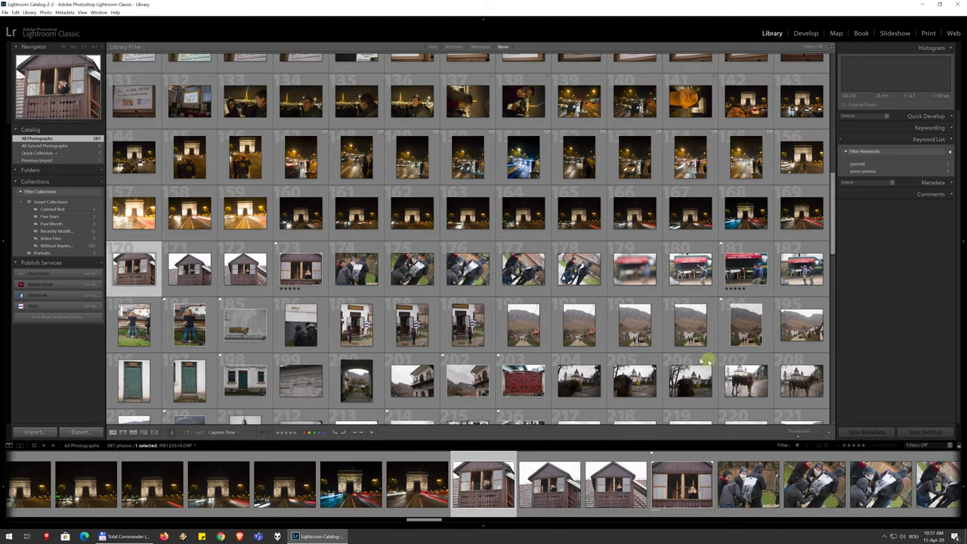
left_click(797, 330)
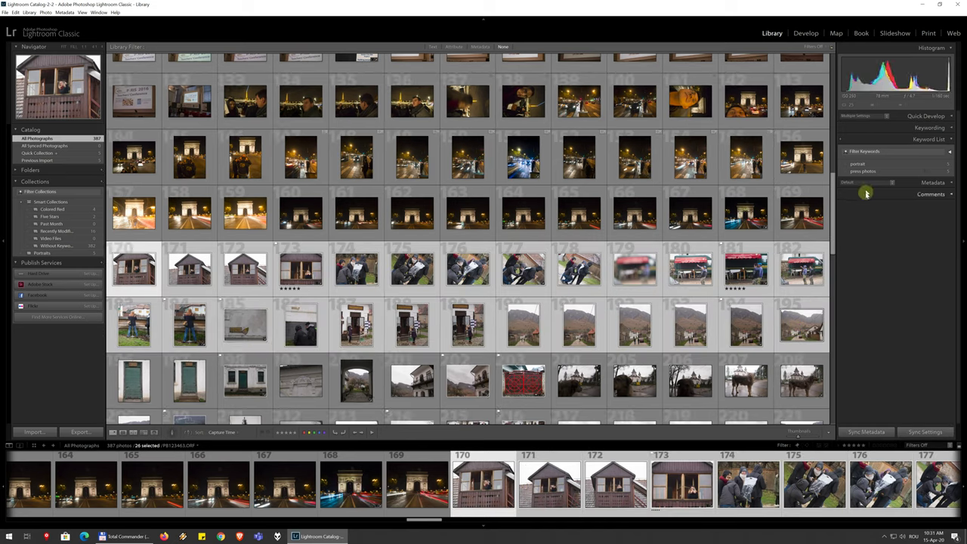
left_click(935, 128)
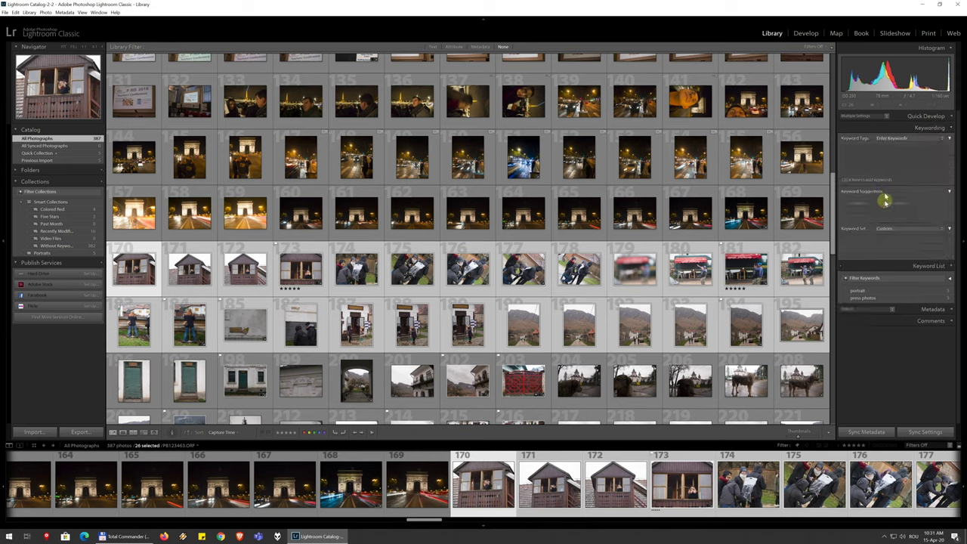
left_click(867, 155)
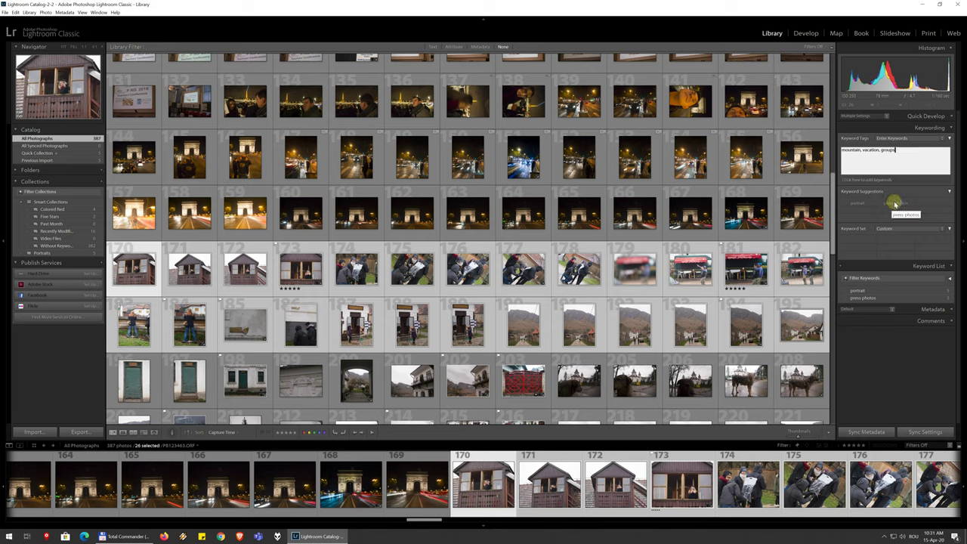
left_click(894, 204)
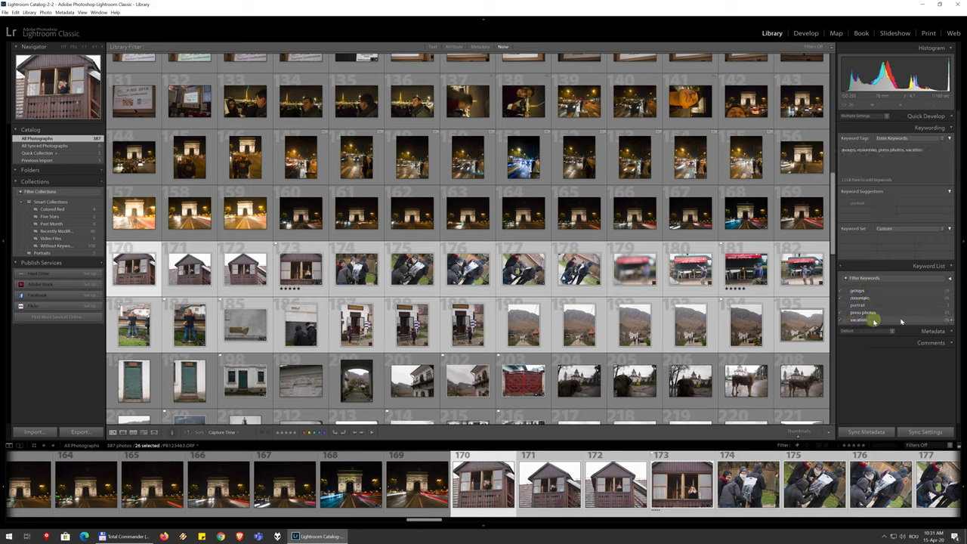
Step: Uncheck press photos in the Keyword List for photos 170–195, cancelling the keyword's deletion
right_click(860, 311)
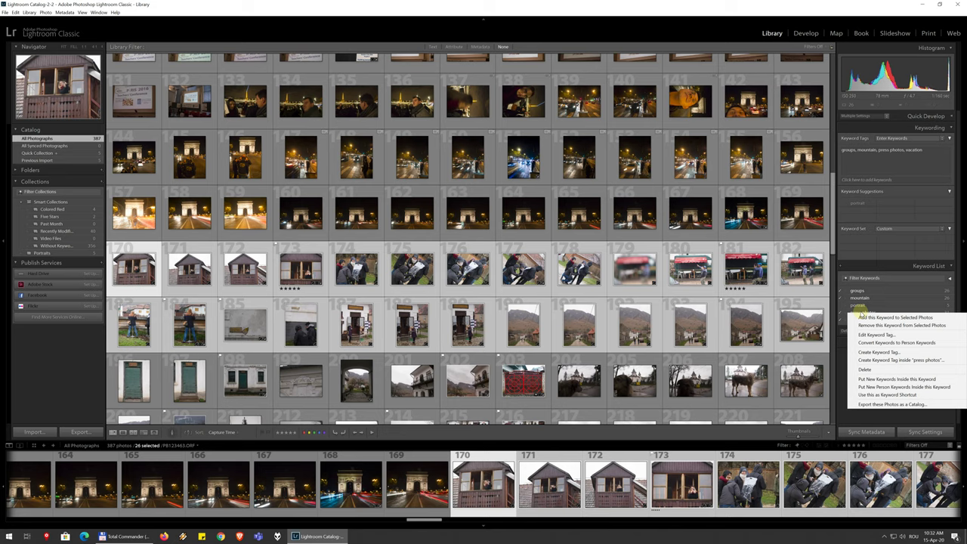
left_click(864, 369)
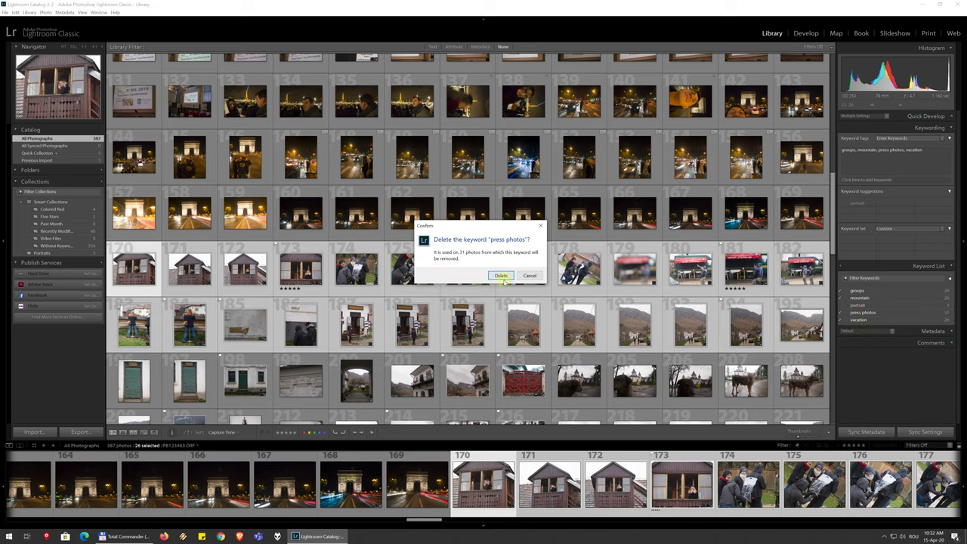
left_click(529, 276)
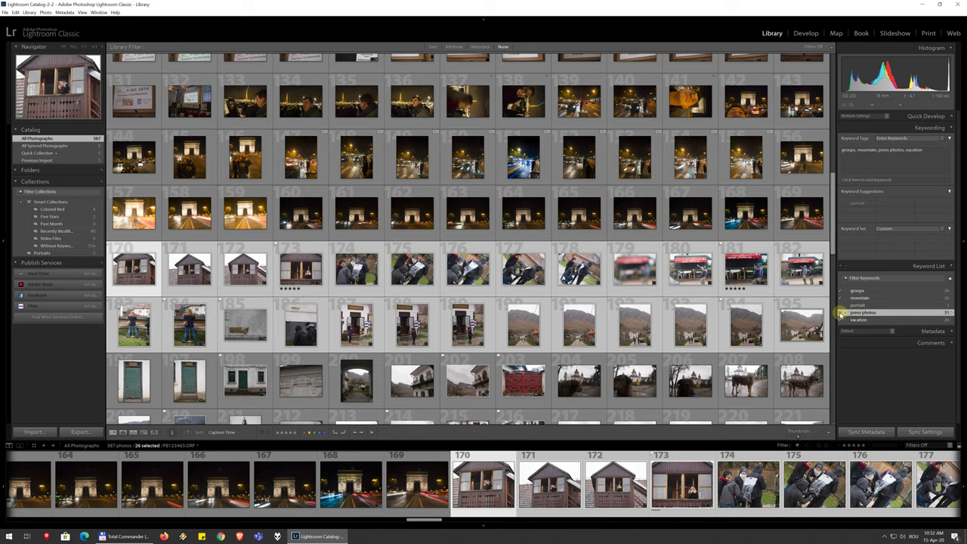
left_click(841, 313)
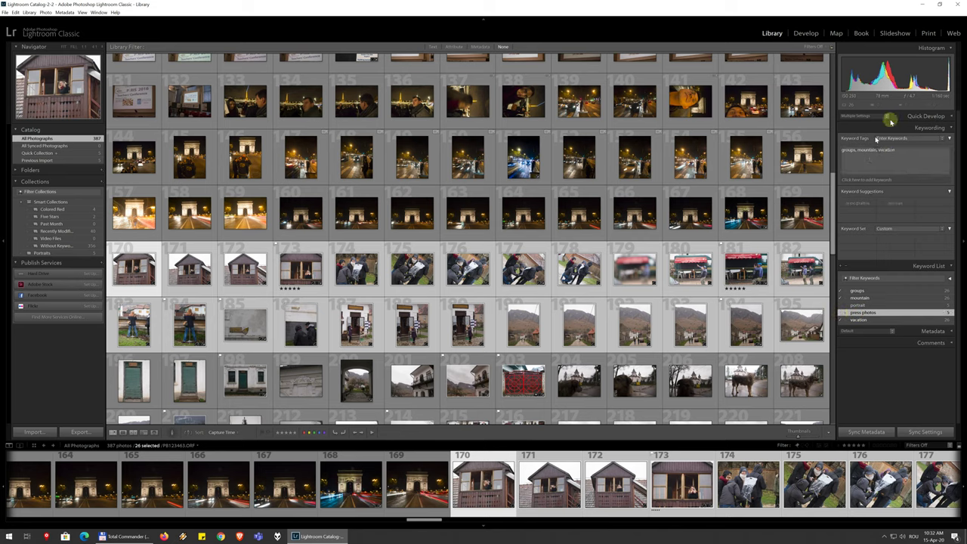
Step: Try the Outdoor Photography and Portrait Photography keyword sets in the Keywording panel
left_click(870, 164)
left_click(901, 144)
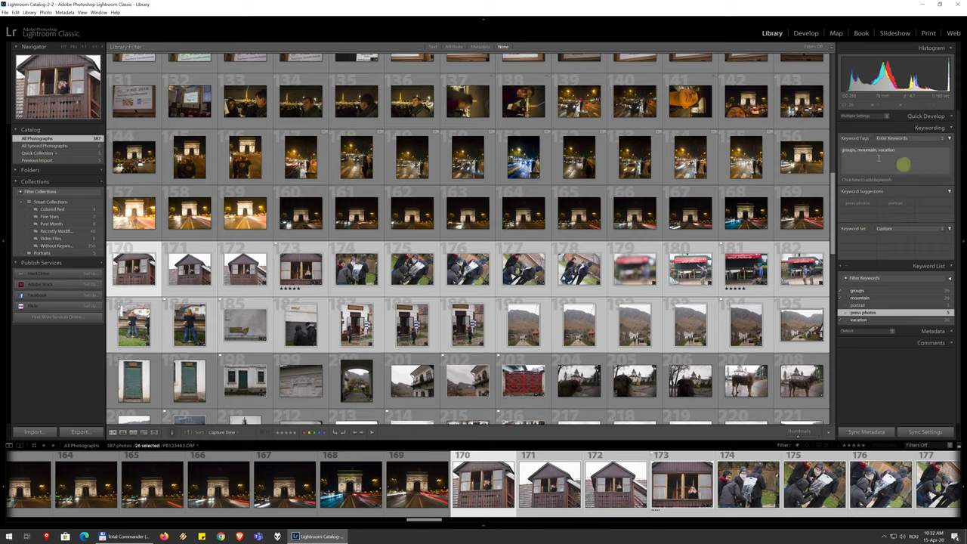
left_click(921, 142)
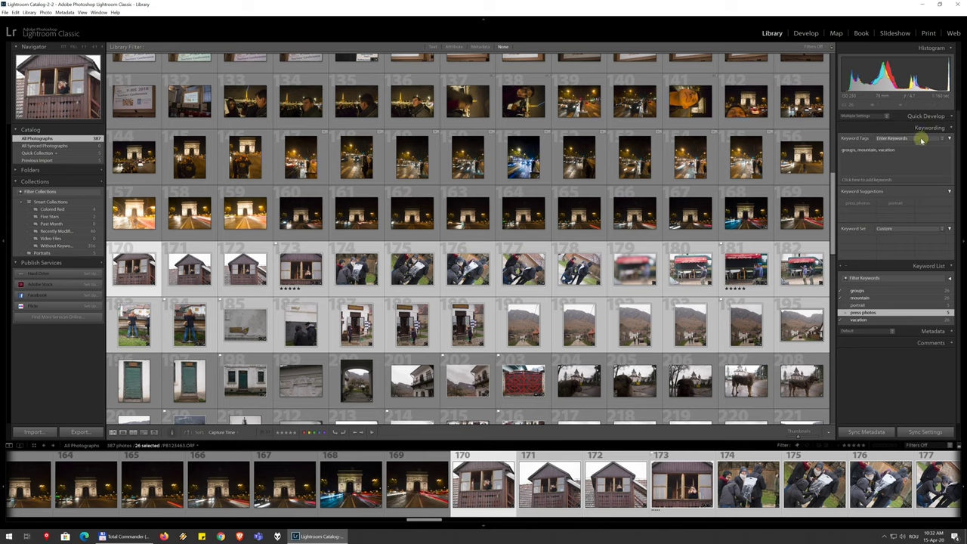
left_click(890, 218)
left_click(898, 230)
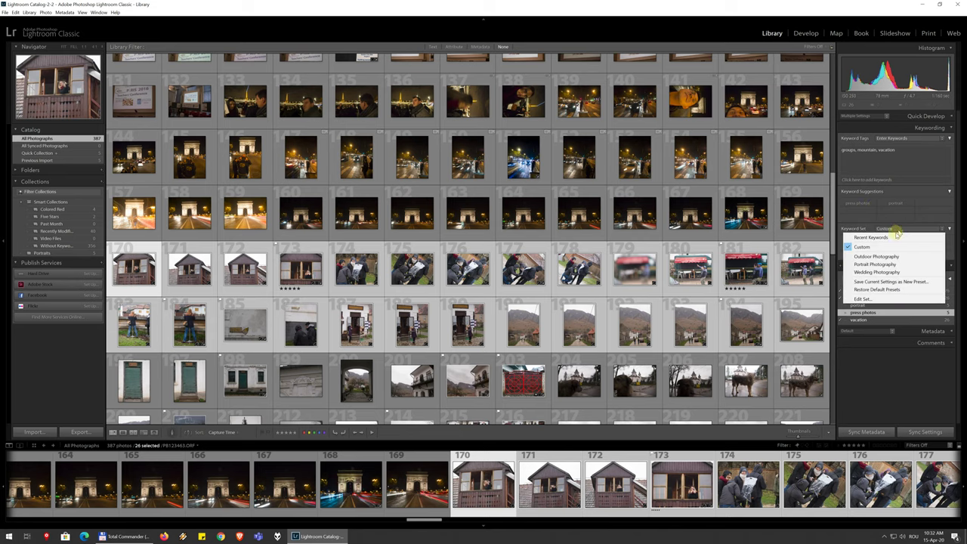
left_click(883, 256)
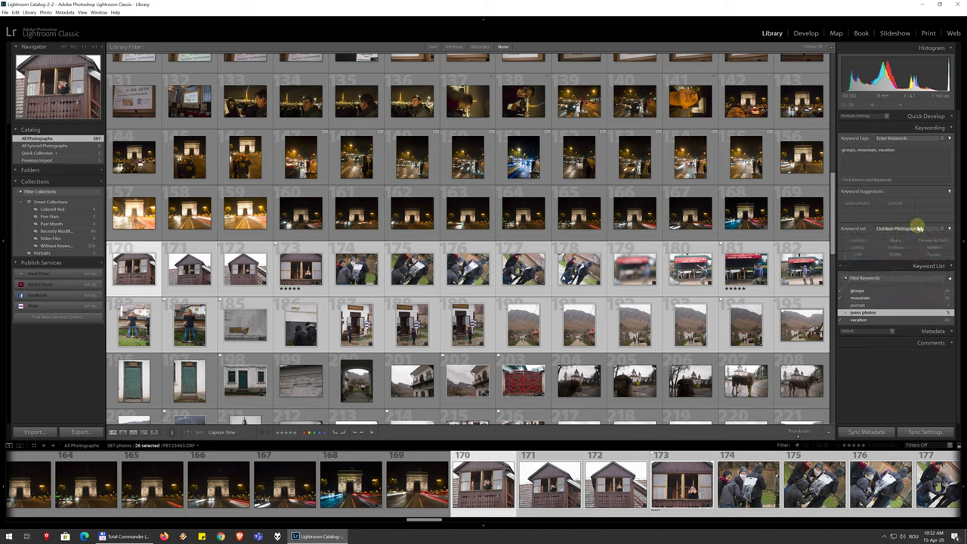
left_click(906, 229)
left_click(898, 242)
Step: Settle on the Wedding Photography keyword set and collapse the Keywording panel
left_click(906, 229)
left_click(895, 259)
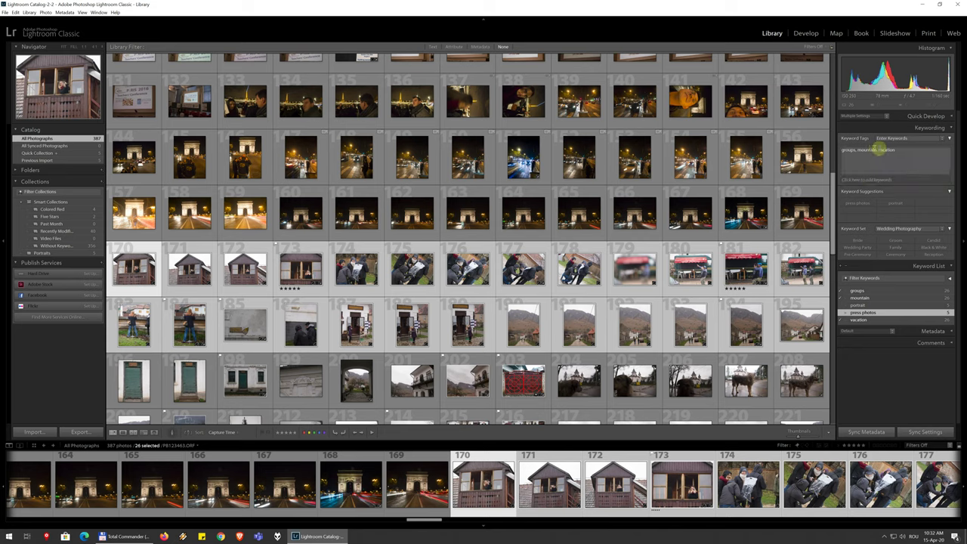
left_click(846, 176)
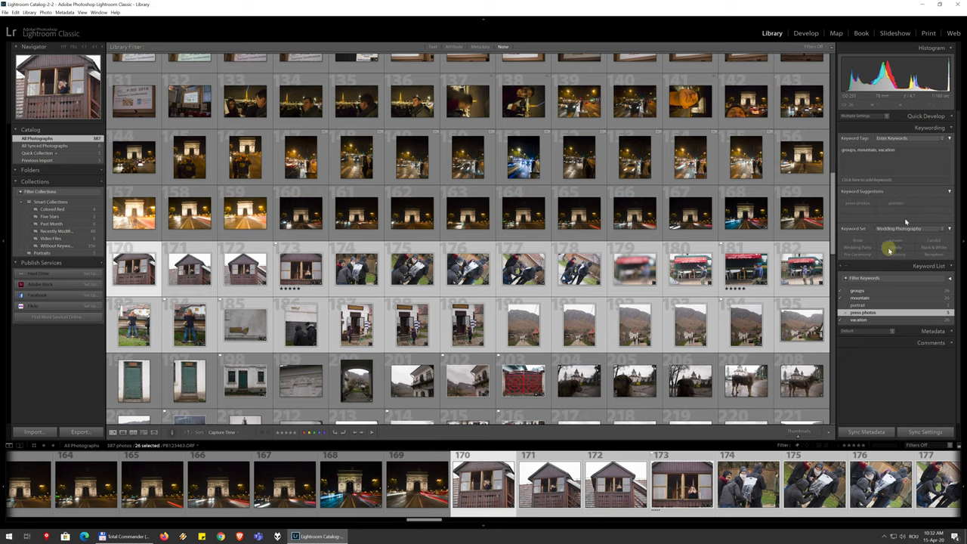
left_click(950, 128)
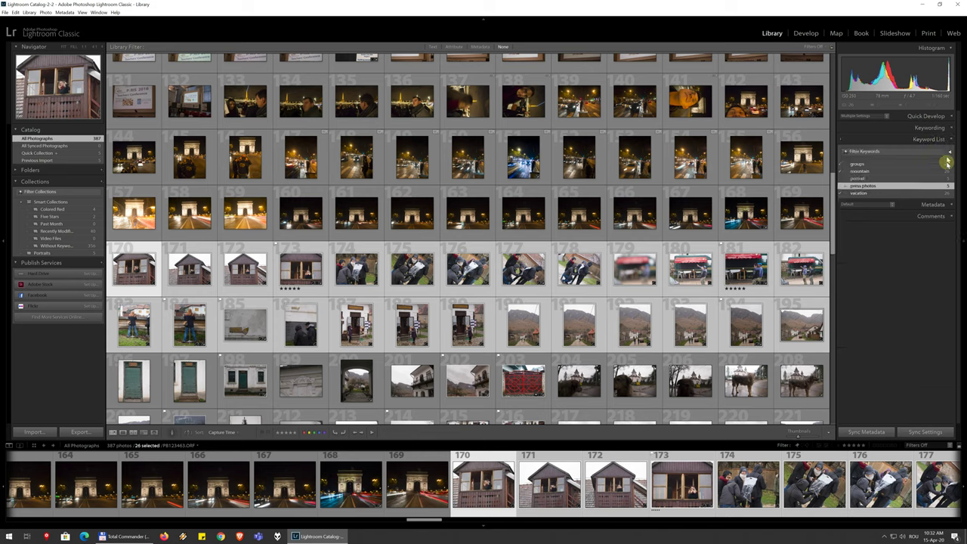
Step: Apply a keyword, select night photos 163–167, and show the All / People / Other keyword filters
left_click(844, 164)
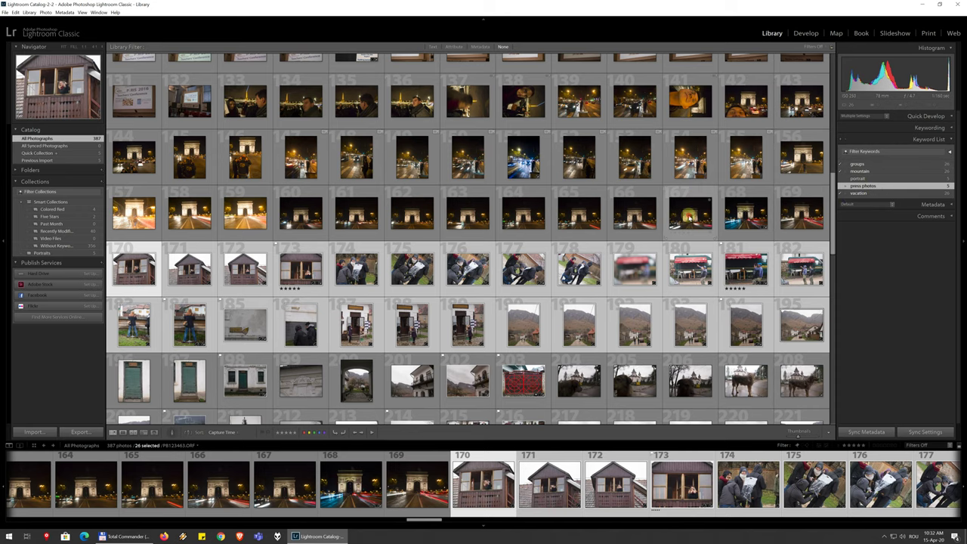
left_click(661, 221)
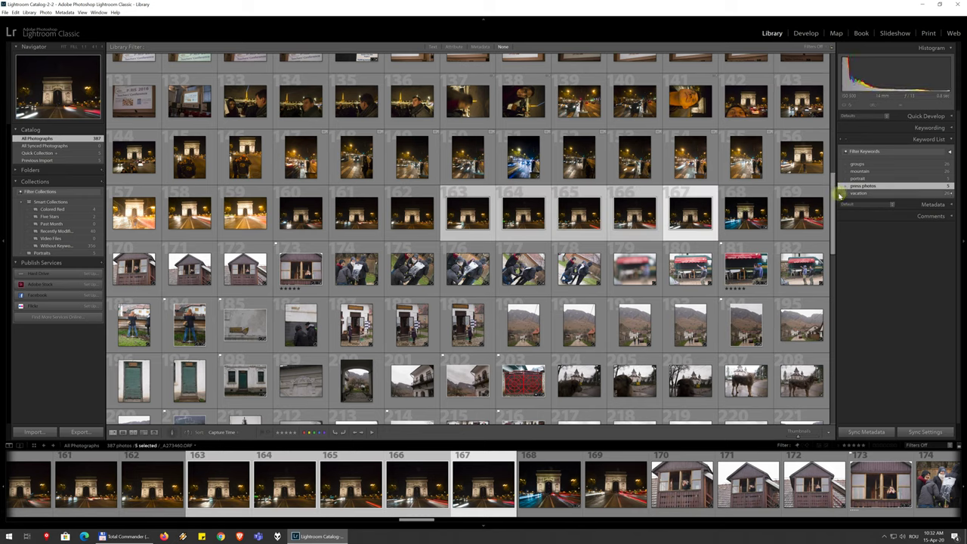
left_click(845, 193)
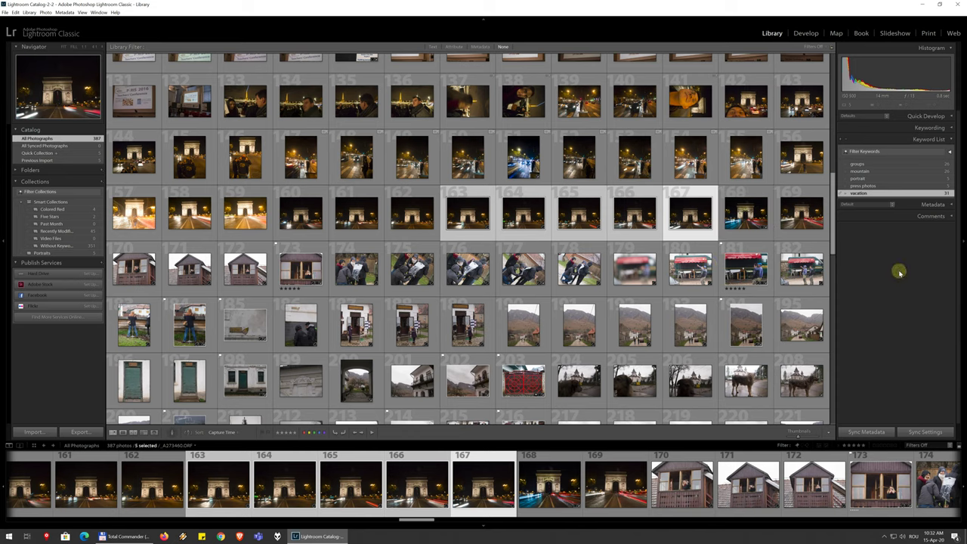
left_click(949, 151)
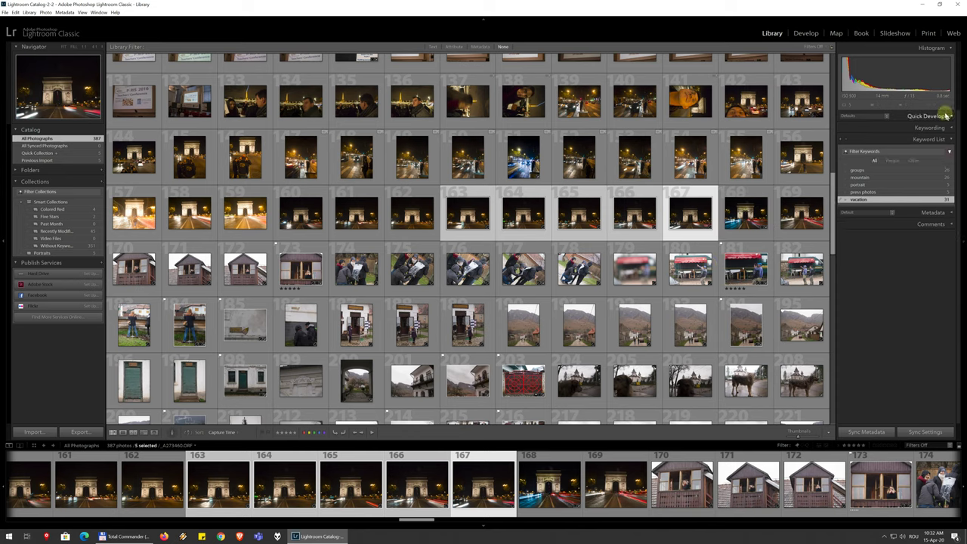
Step: Show the Metadata panel for photo 172 and step through its title, caption and copyright fields
left_click(951, 214)
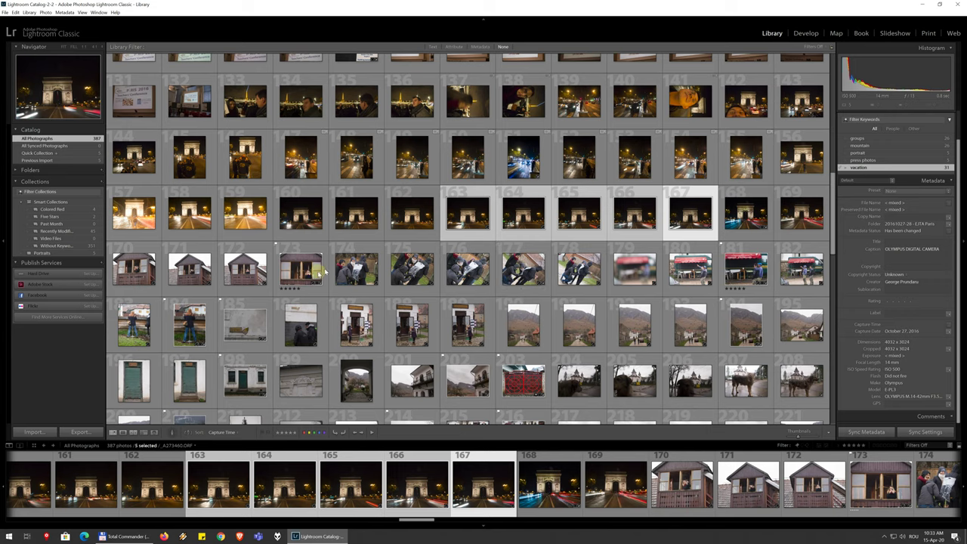
left_click(234, 281)
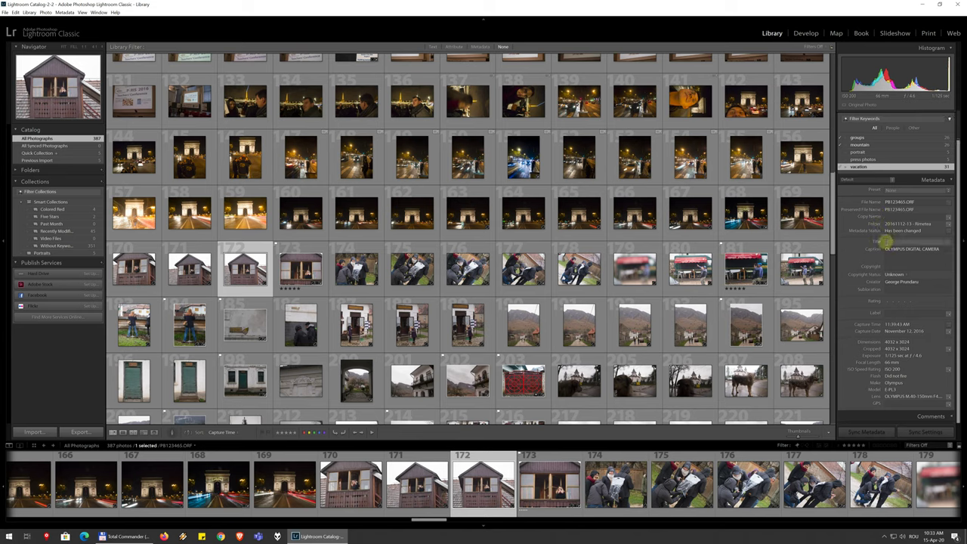
left_click(886, 242)
left_click(894, 255)
left_click(894, 267)
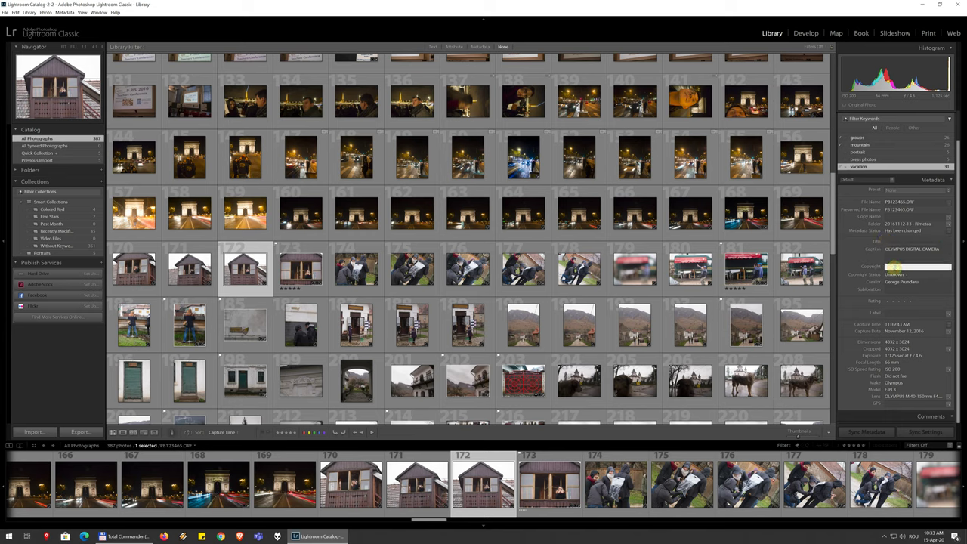
Step: Set Copyright Status to Copyrighted, then edit the Creator and Label fields
left_click(892, 276)
left_click(900, 285)
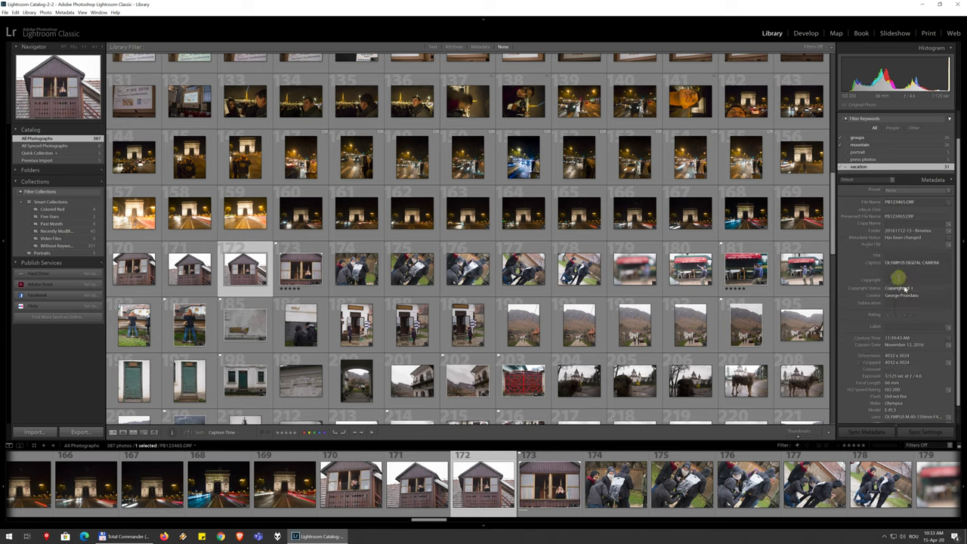
left_click(893, 282)
left_click(889, 282)
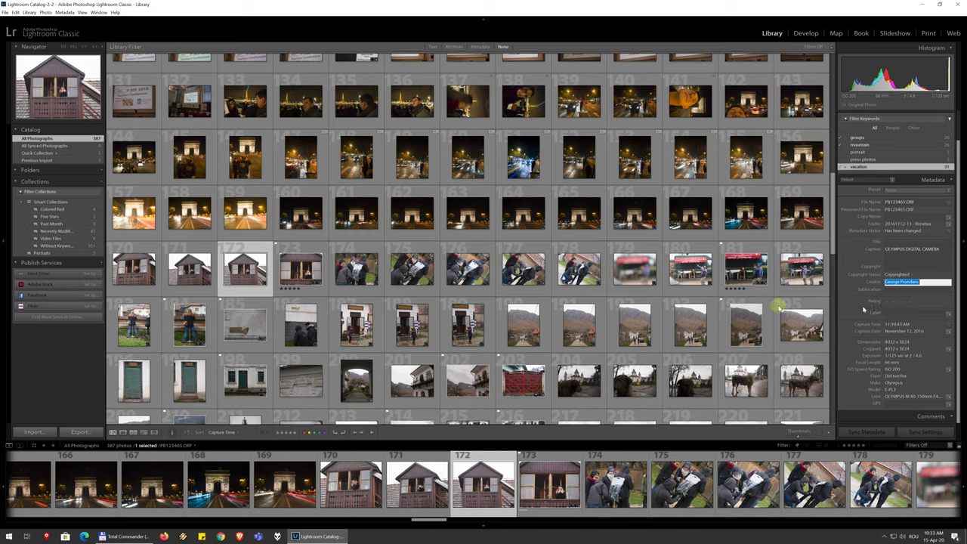
left_click(903, 312)
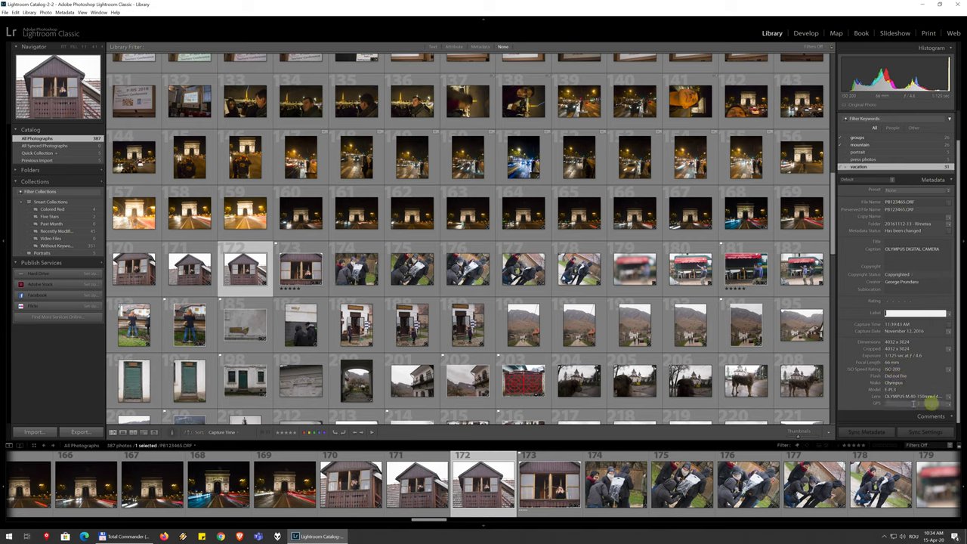
left_click(943, 402)
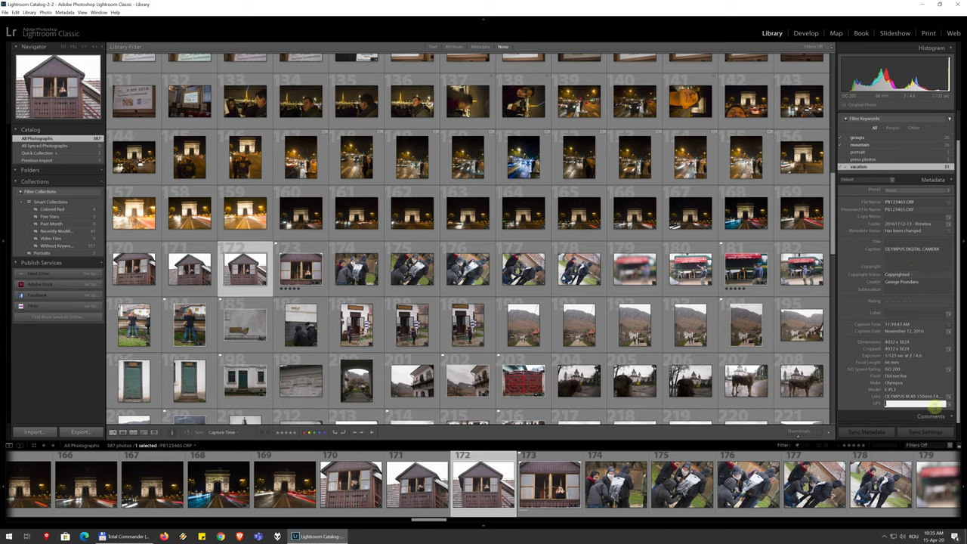
Step: Finish editing the GPS field and select photo 191, then photo 164
scroll(896, 346, "down", 1)
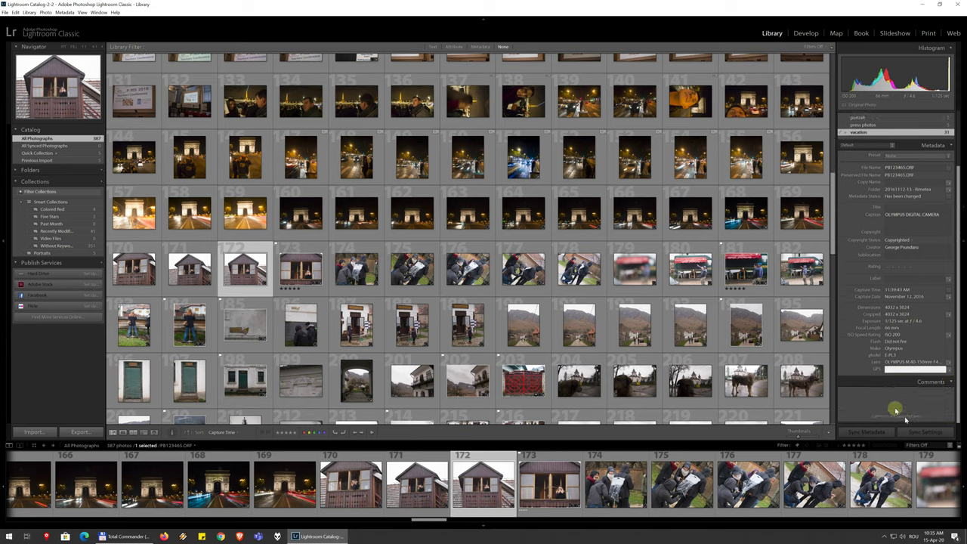
left_click(875, 407)
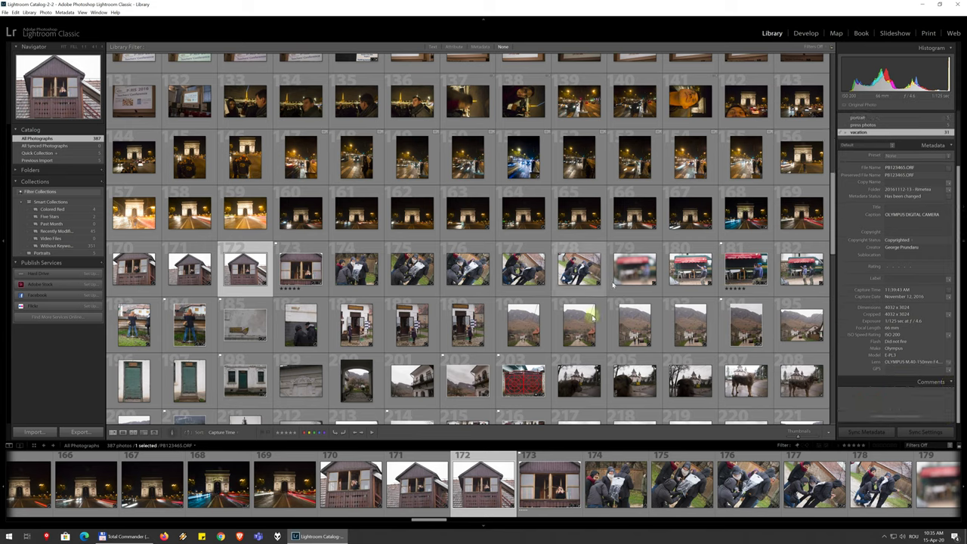
left_click(580, 333)
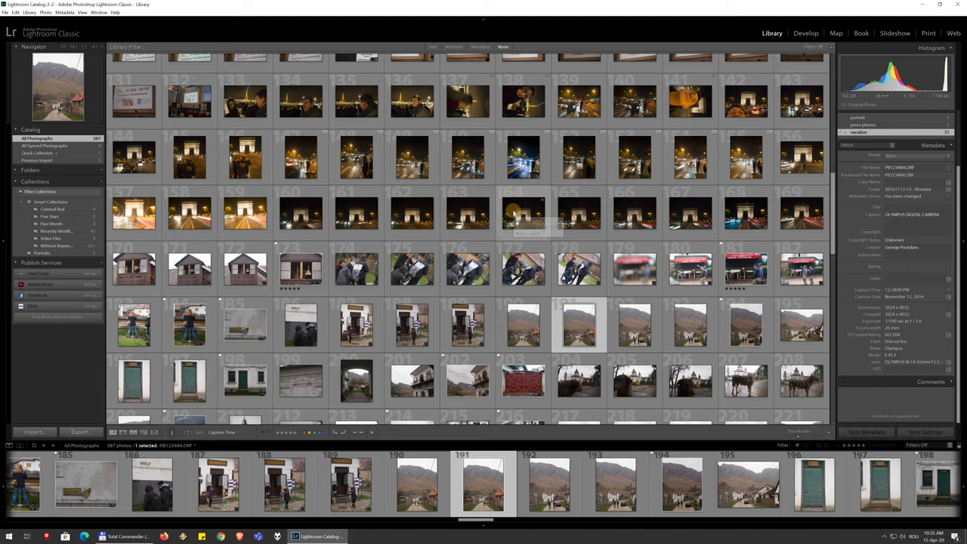
left_click(513, 213)
Step: Expand the Folders panel and show the dng folder's five photos
scroll(529, 302, "down", 10)
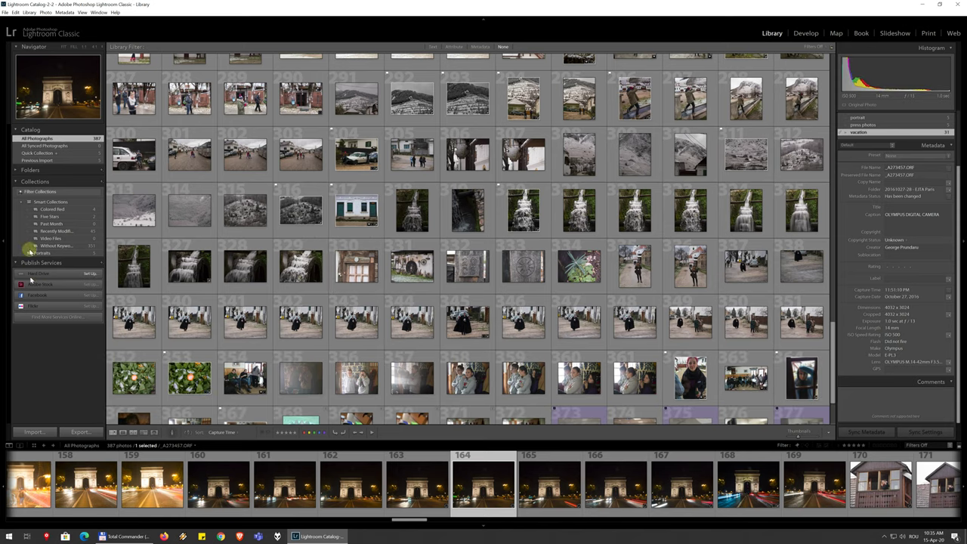
left_click(15, 171)
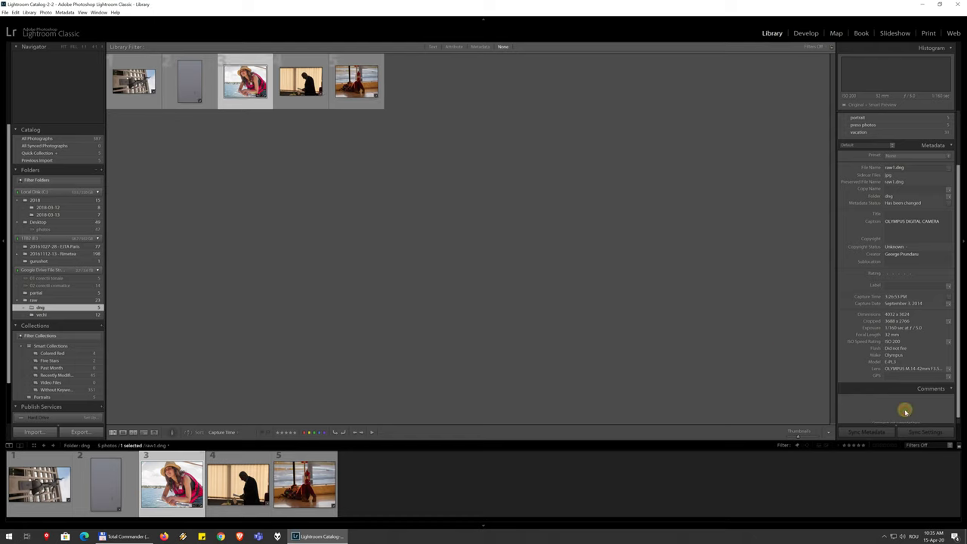
scroll(905, 411, "down", 1)
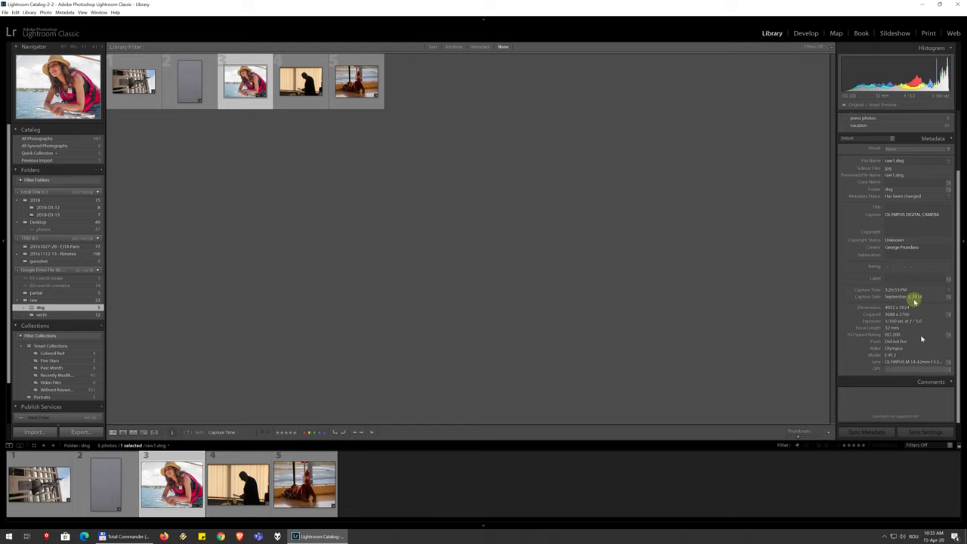
scroll(909, 296, "up", 1)
scroll(882, 211, "up", 3)
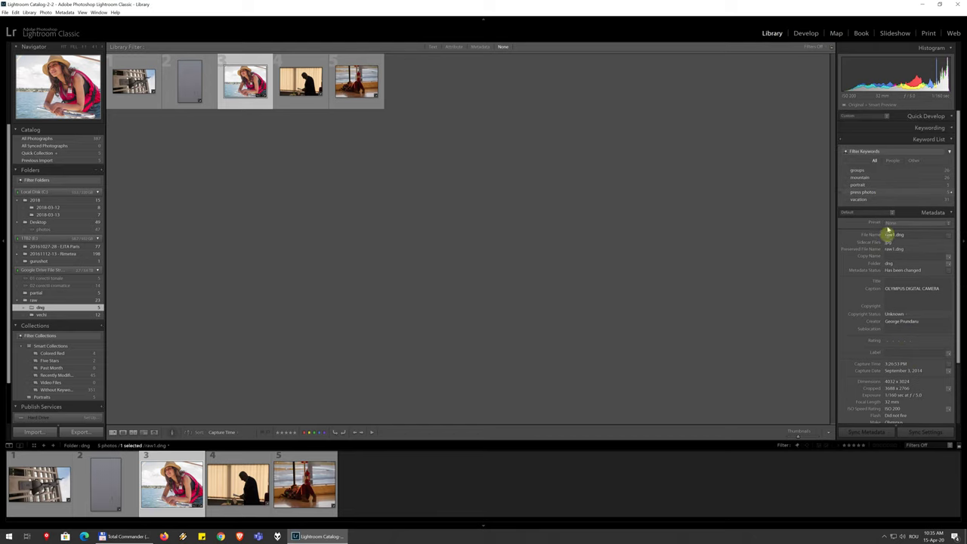
Step: Collapse the Keyword List and cancel discarding raw1.dng's Smart Preview, keeping it
left_click(951, 139)
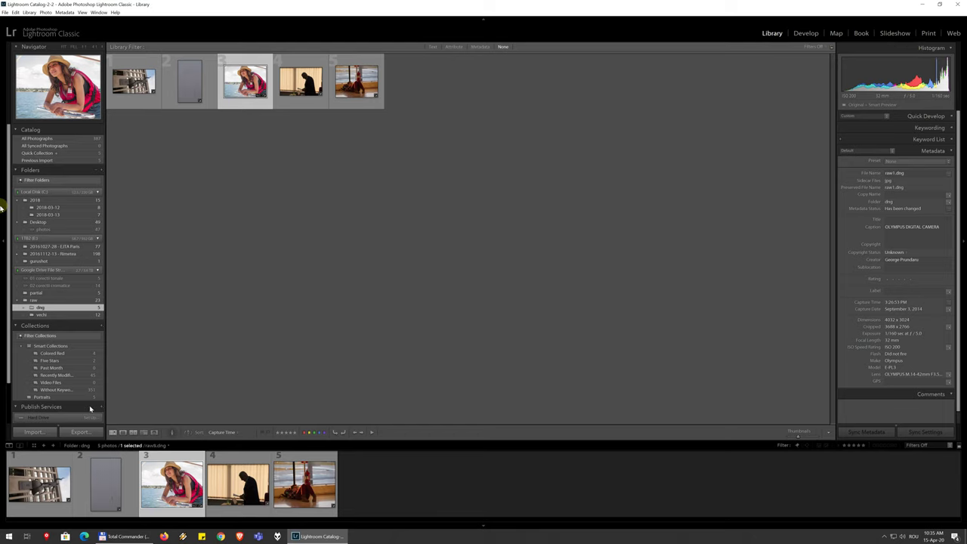
mouse_move(234, 482)
left_click(861, 105)
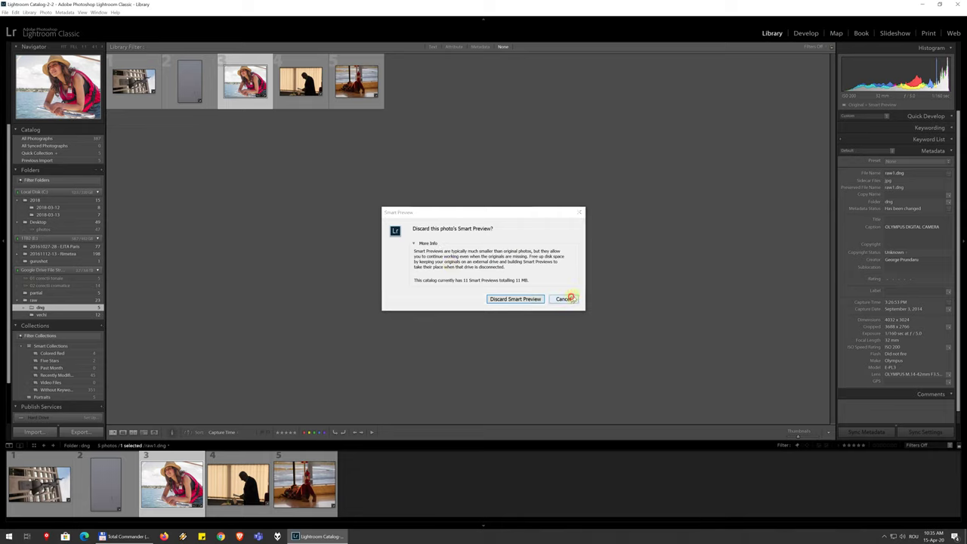
left_click(563, 299)
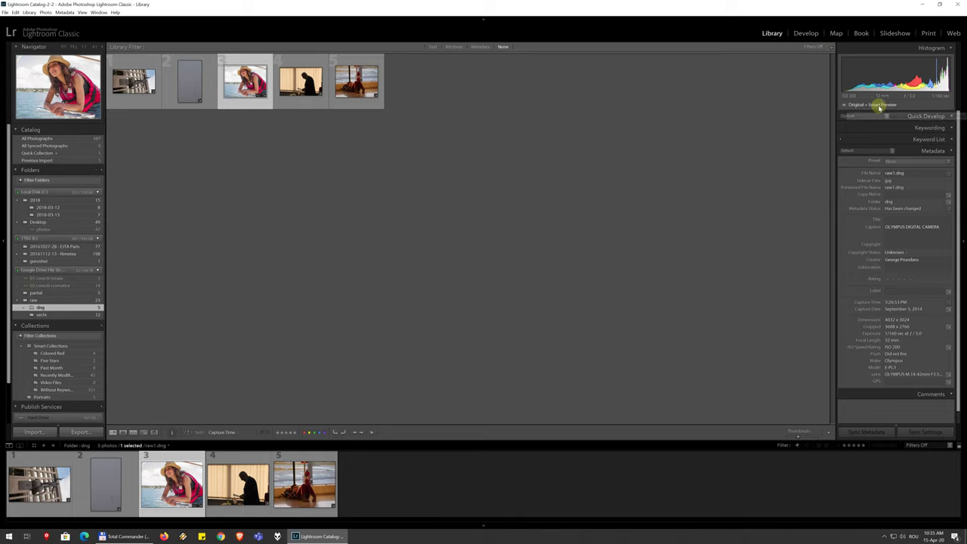
Step: In All Photographs, select photos 52–78 and set Quick Develop White Balance to Auto
left_click(953, 116)
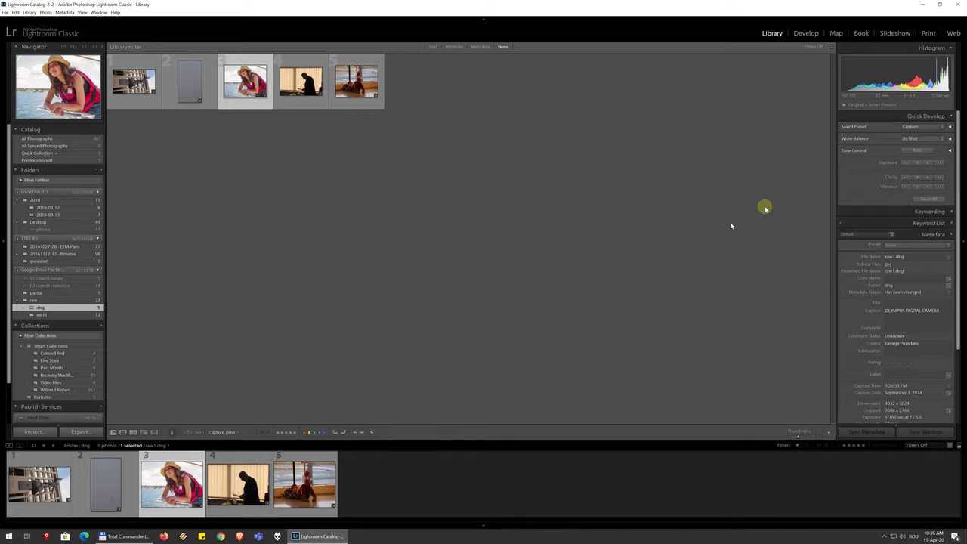
left_click(41, 139)
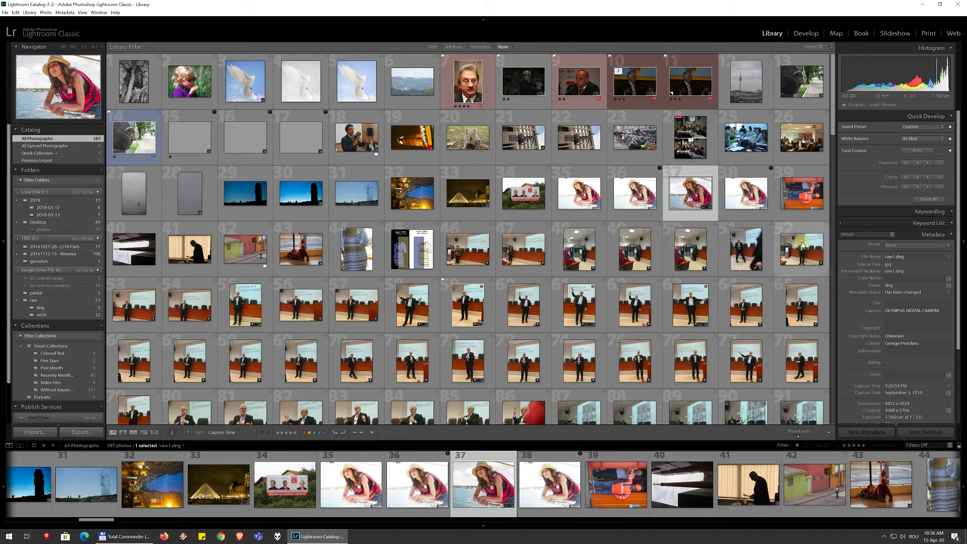
left_click(802, 243)
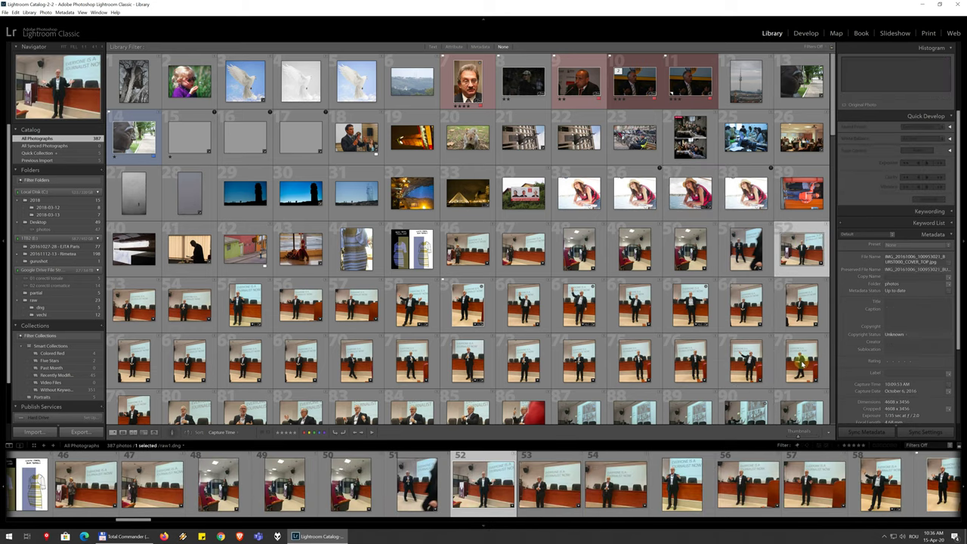
left_click(803, 364, "shift")
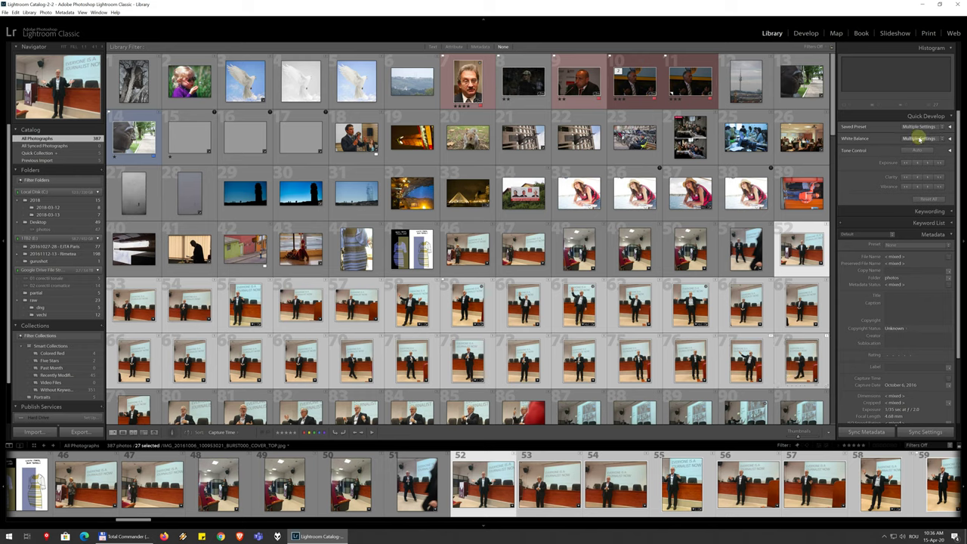
left_click(924, 139)
left_click(911, 164)
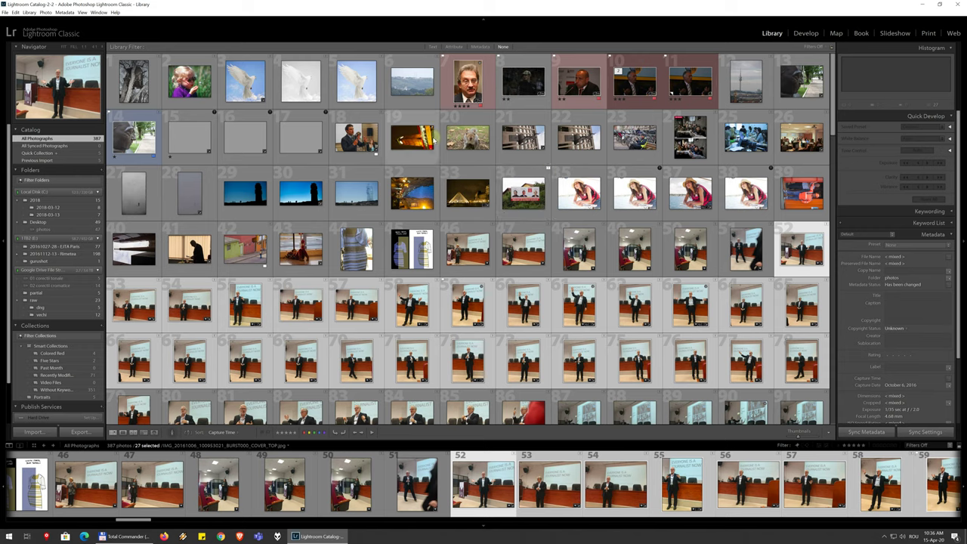
Step: Rotate photo 19 to portrait and expand Quick Develop's Tone Control adjustments
left_click(436, 162)
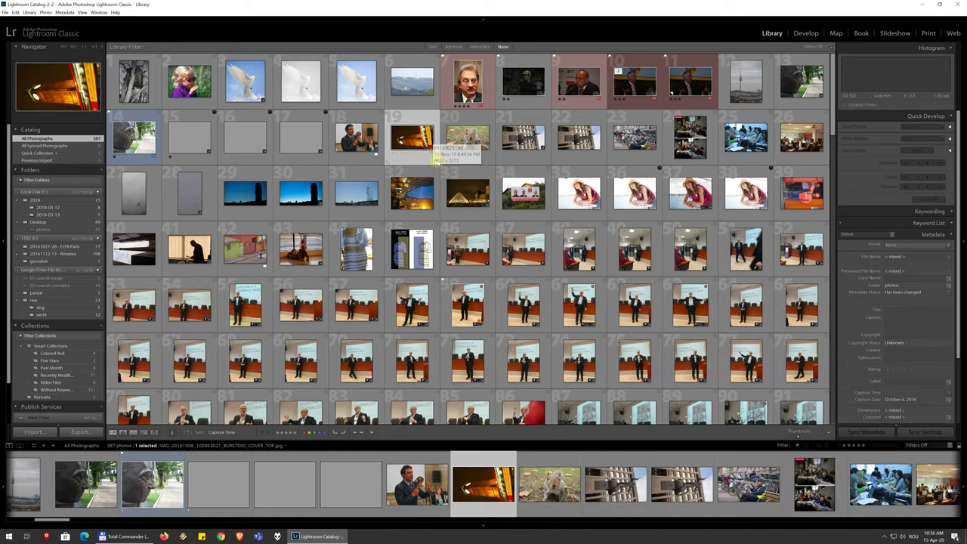
left_click(436, 162)
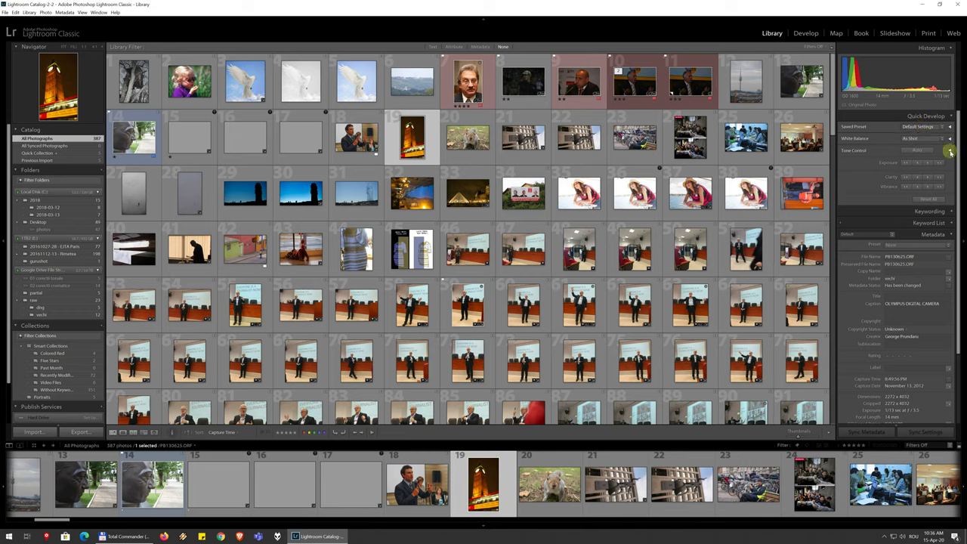
left_click(950, 151)
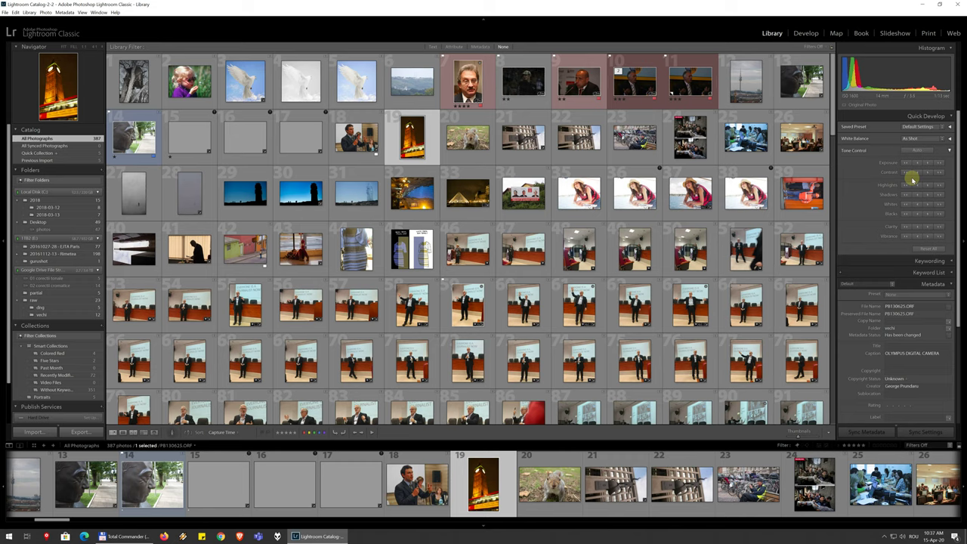
scroll(889, 242, "down", 2)
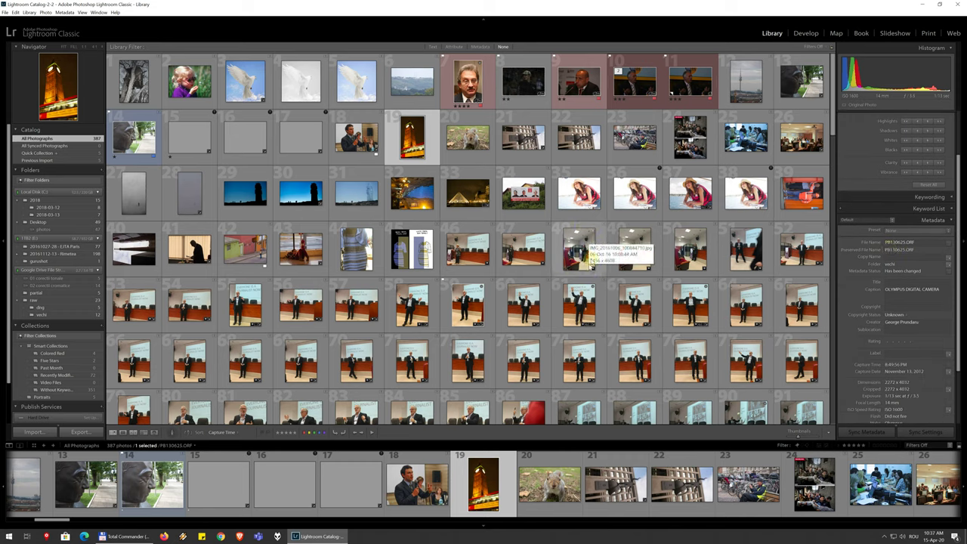
Step: Select the 17 speaker photos starting at photo 59, with Quick Develop in view
left_click(579, 304)
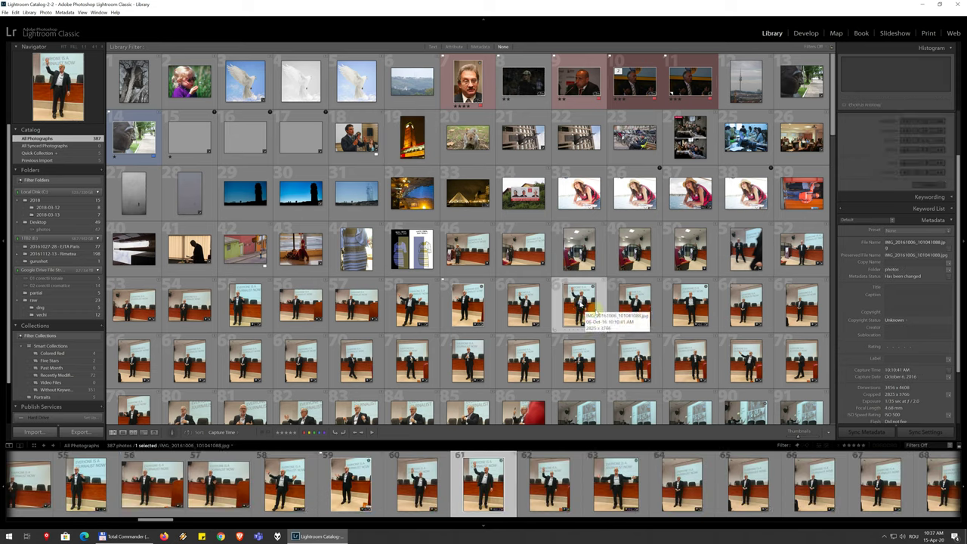
left_click(746, 369, "shift")
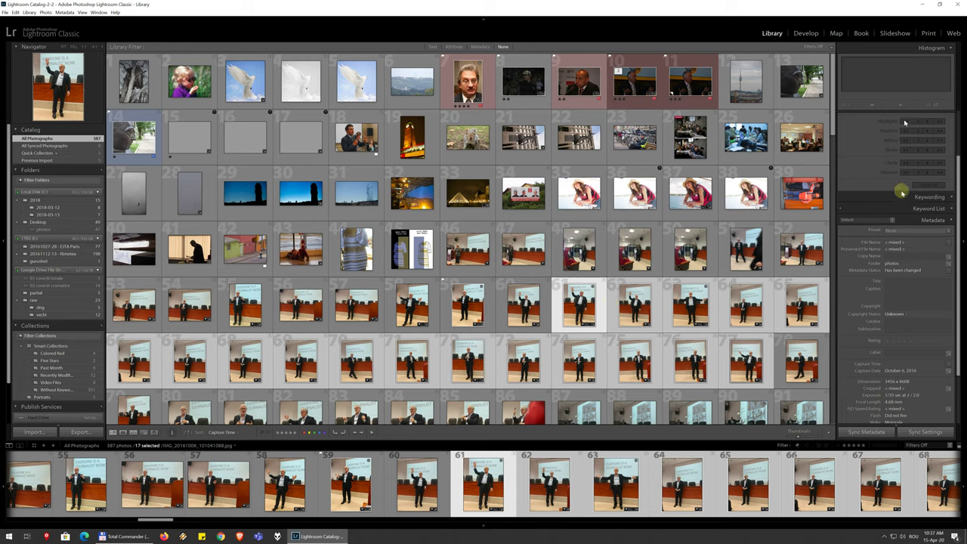
scroll(915, 197, "up", 2)
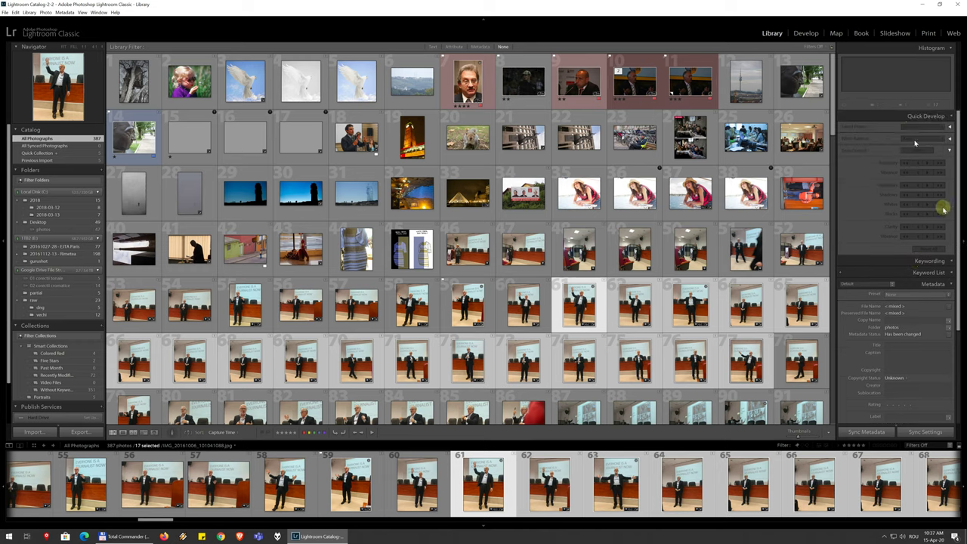